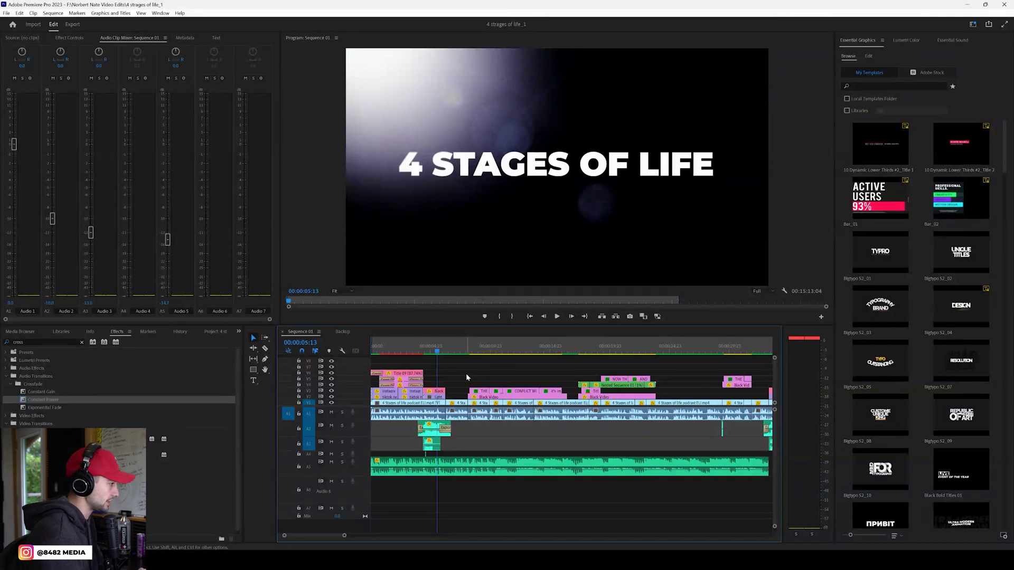
Play the sequence from just before the title and stop once the title appears
click(406, 346)
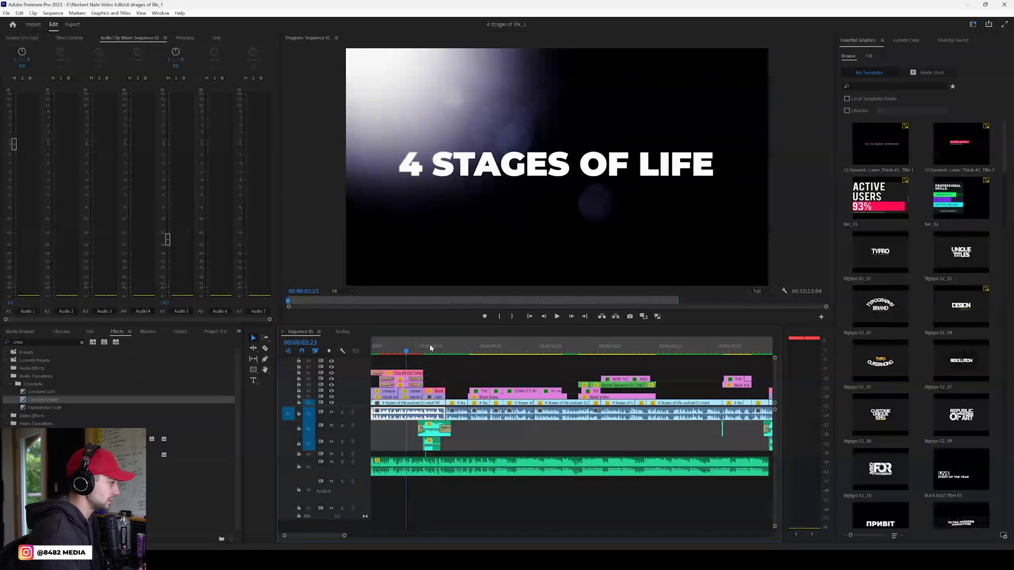
click(557, 317)
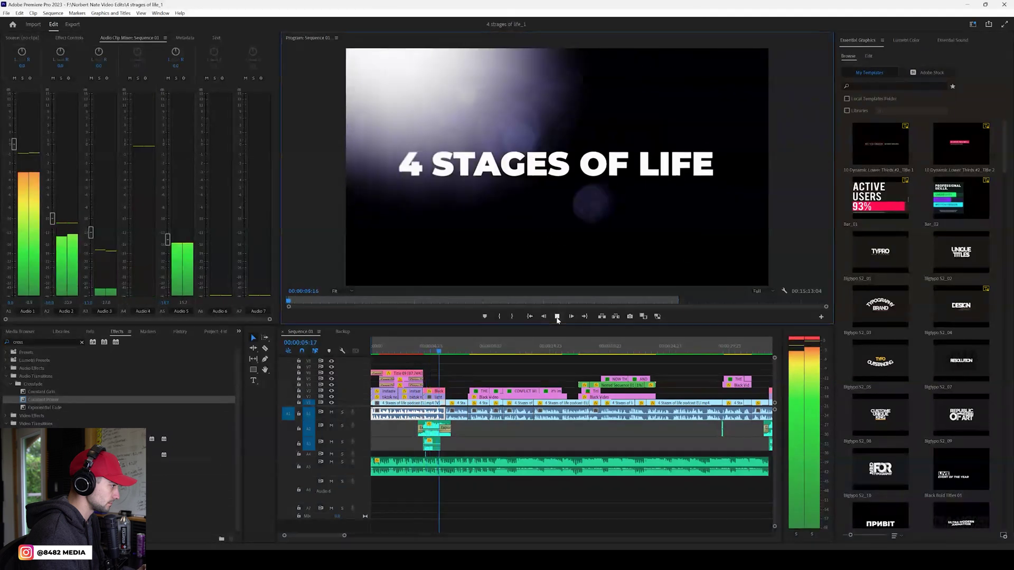
click(557, 317)
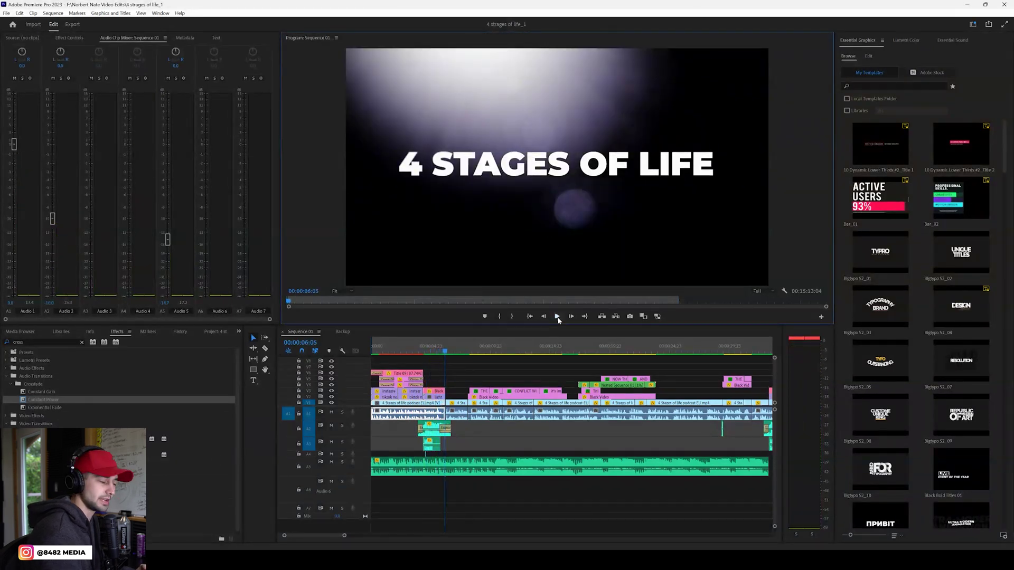
Back in Artlist, clear the hip hop music search
mouse_move(631, 548)
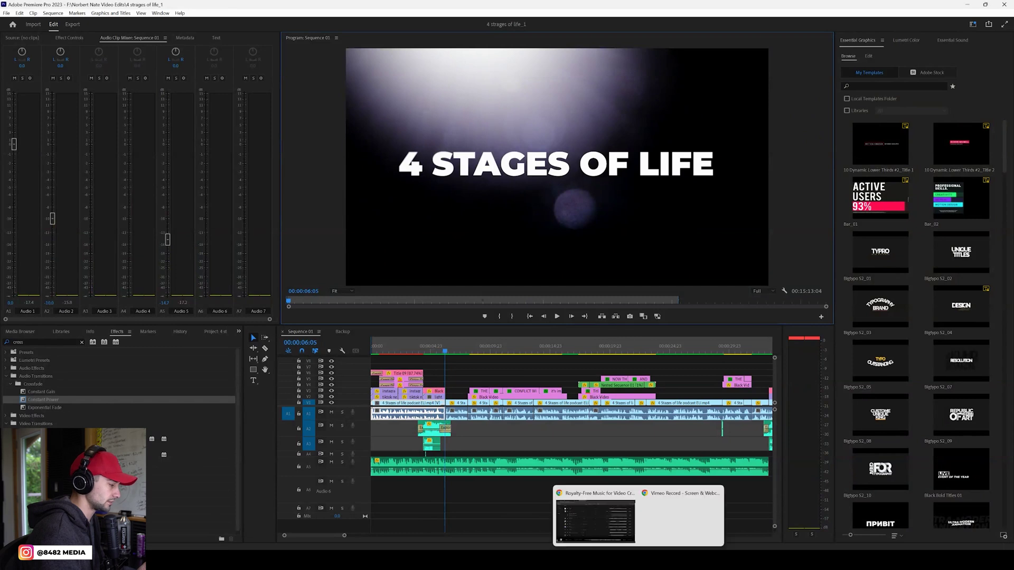
click(603, 514)
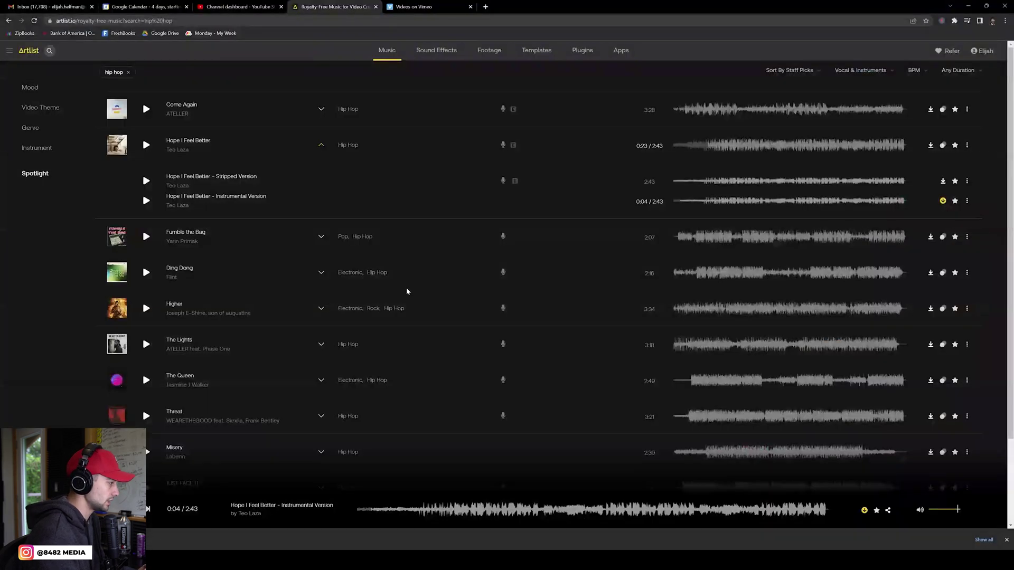
click(129, 72)
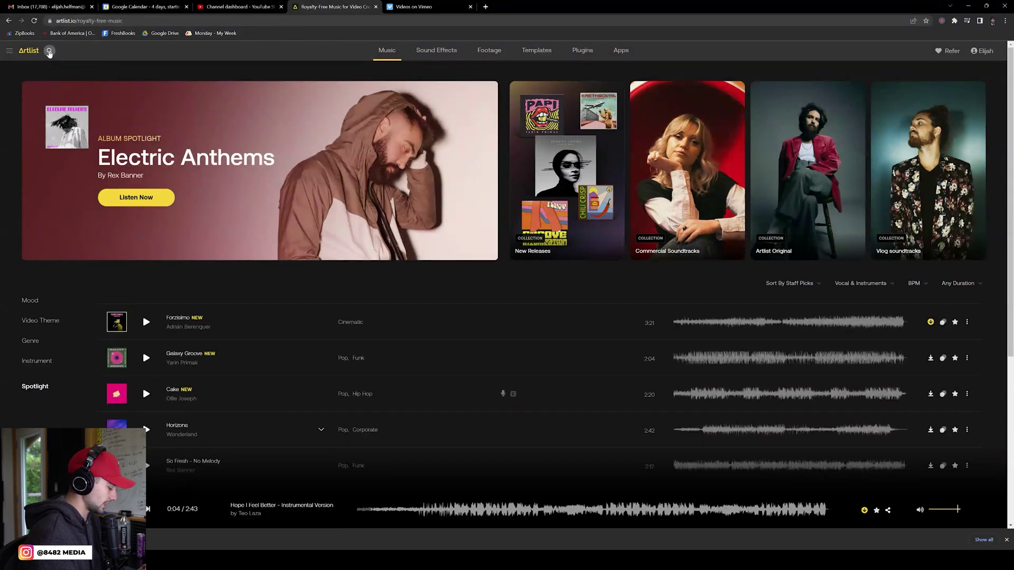
Search Artlist's Footage category for 'life'
click(49, 52)
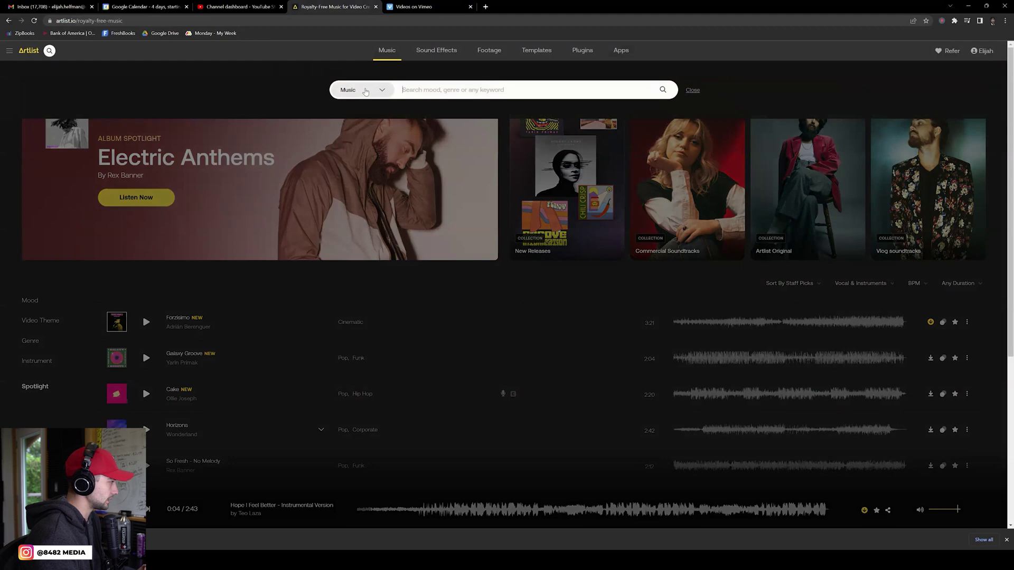
click(366, 91)
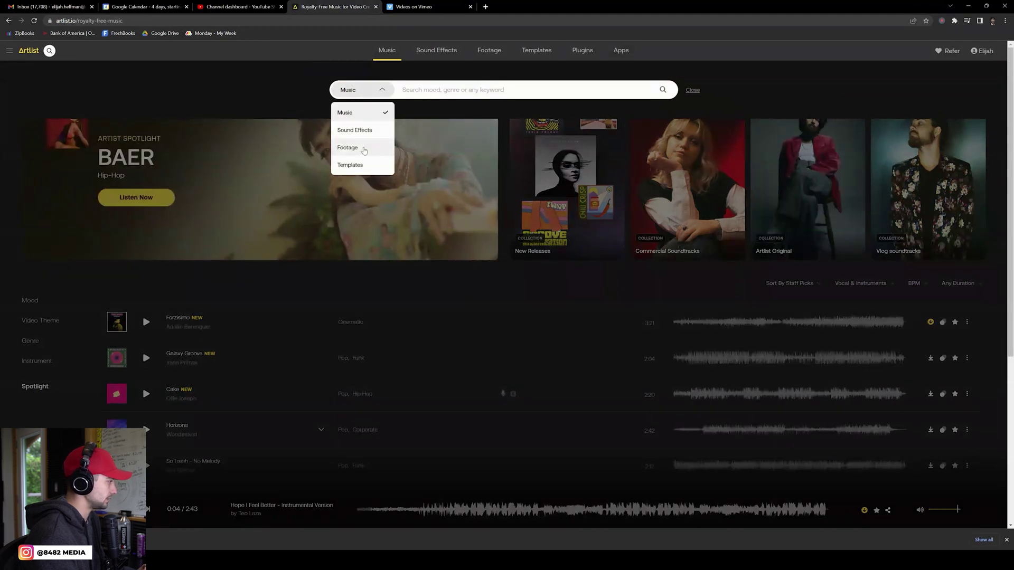
click(364, 150)
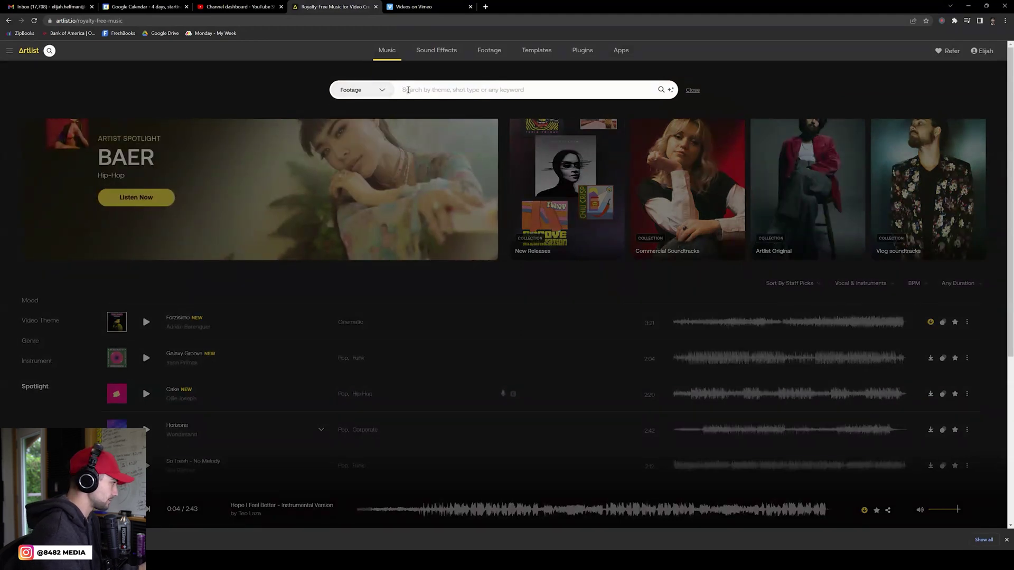
click(405, 91)
text(life)
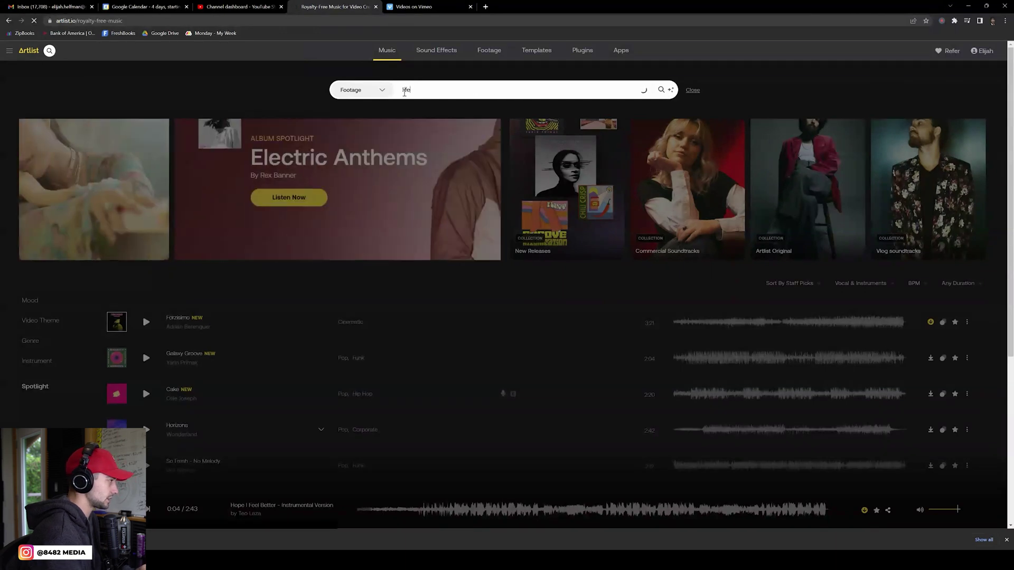
key(Return)
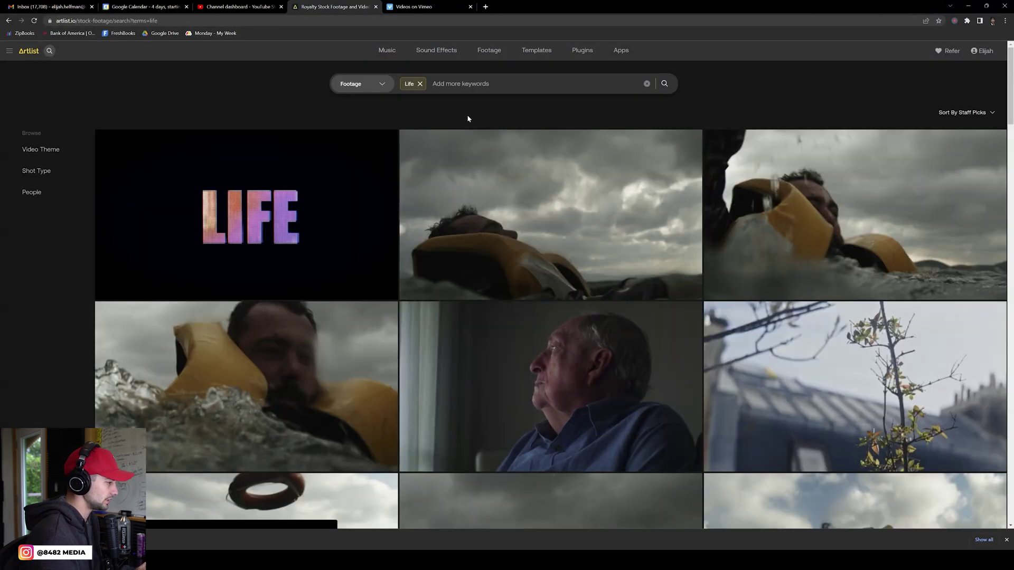
Scroll through the 'life' footage results, then remove the 'life' keyword from the search
mouse_move(475, 139)
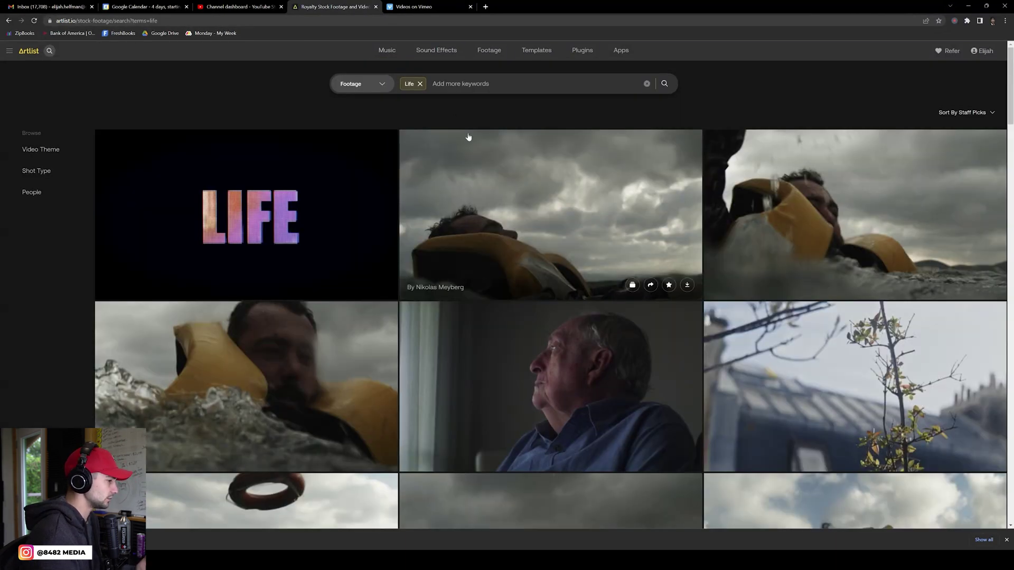
scroll(510, 200, down, 10)
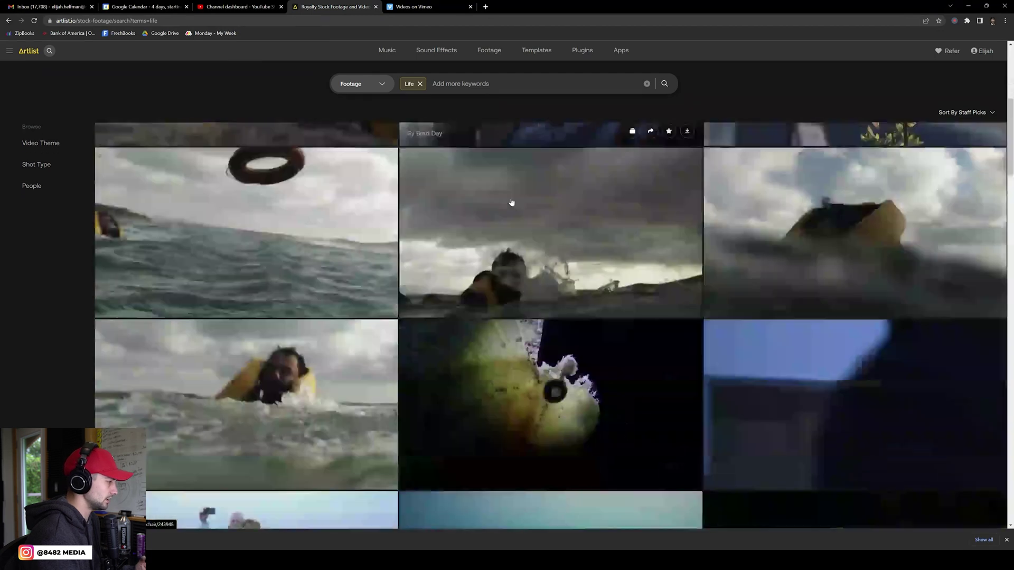
scroll(511, 202, down, 1)
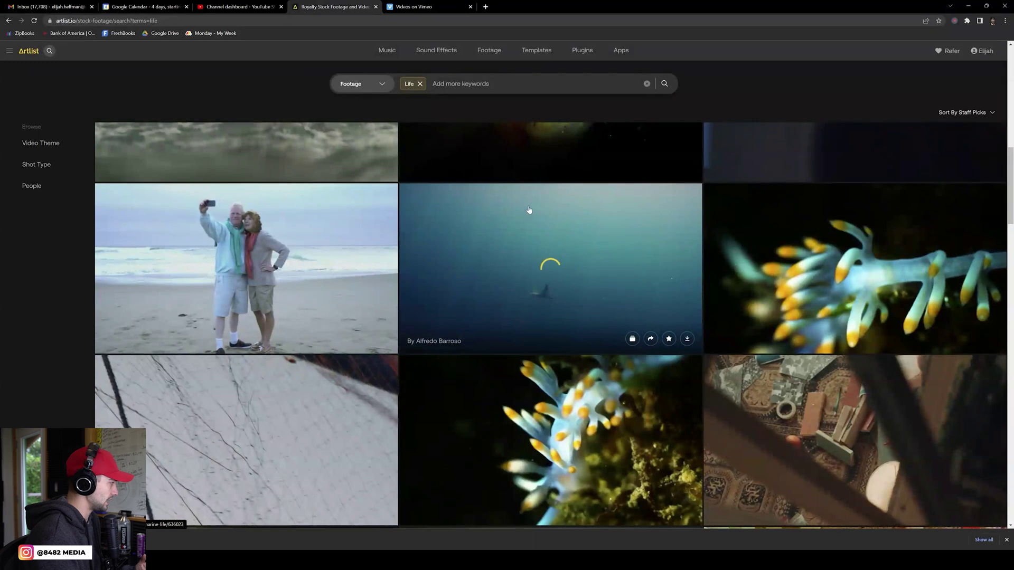
scroll(530, 210, down, 10)
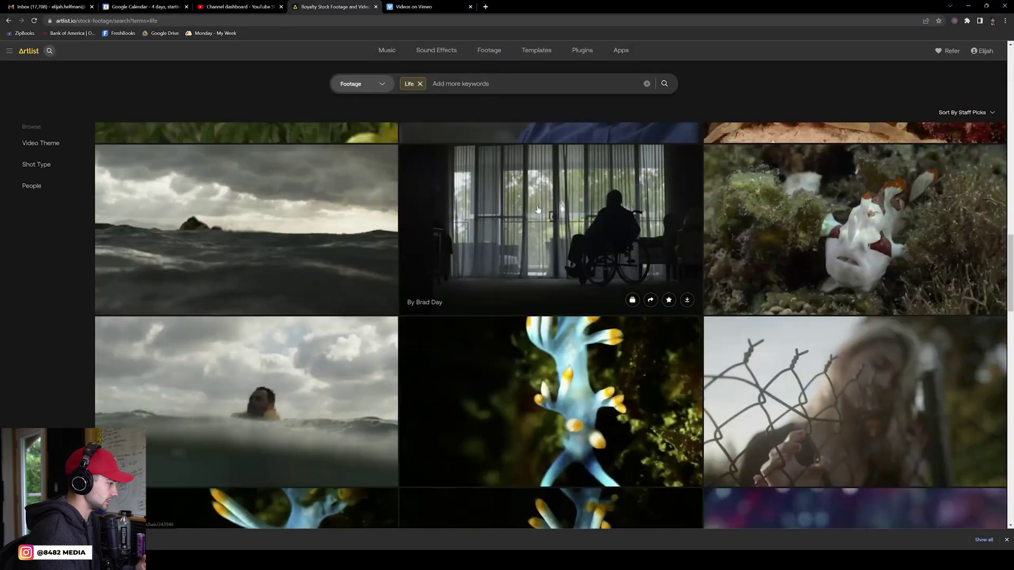
scroll(537, 210, down, 12)
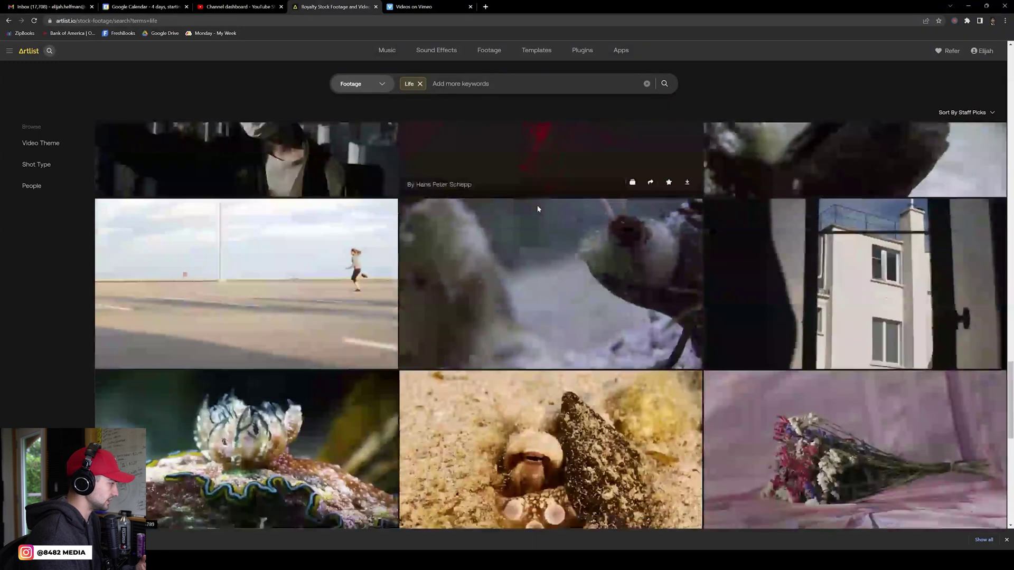
scroll(537, 210, down, 10)
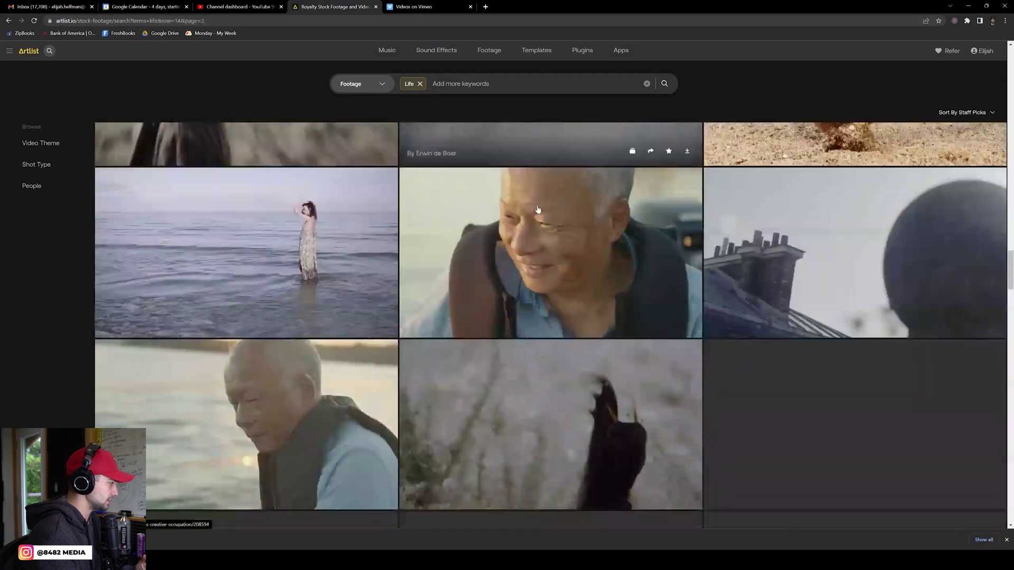
scroll(537, 209, down, 12)
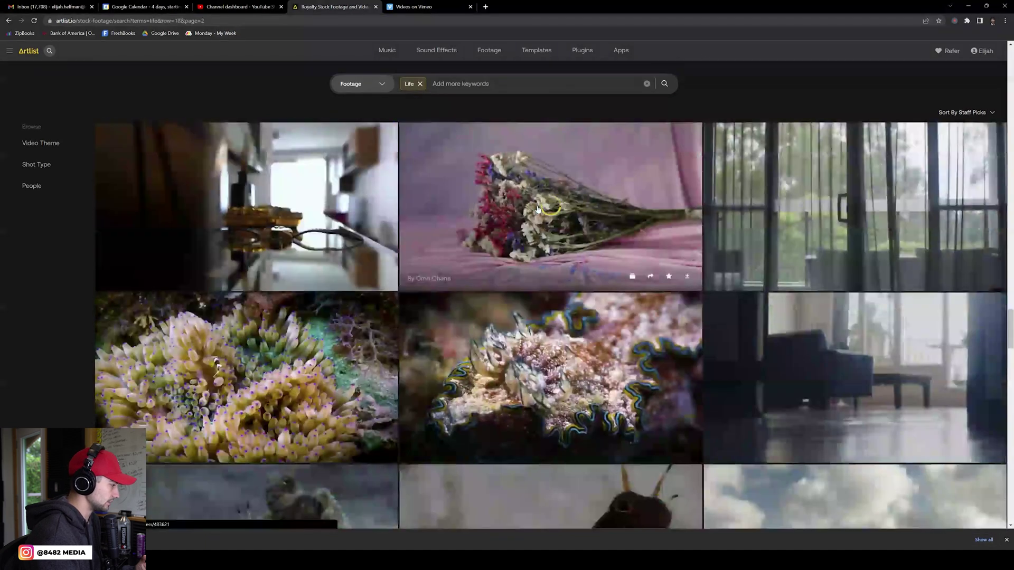
scroll(538, 209, down, 6)
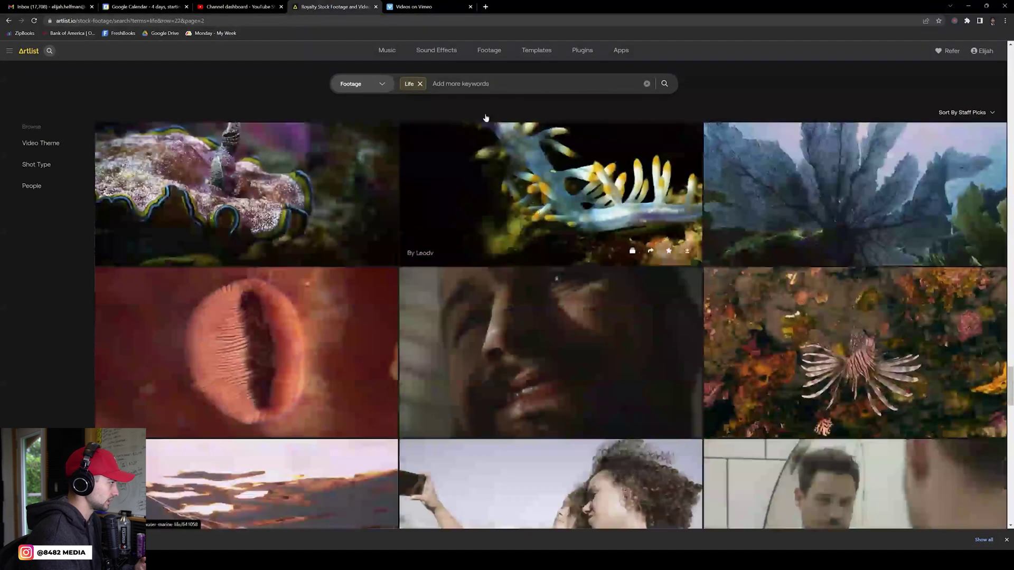
click(420, 83)
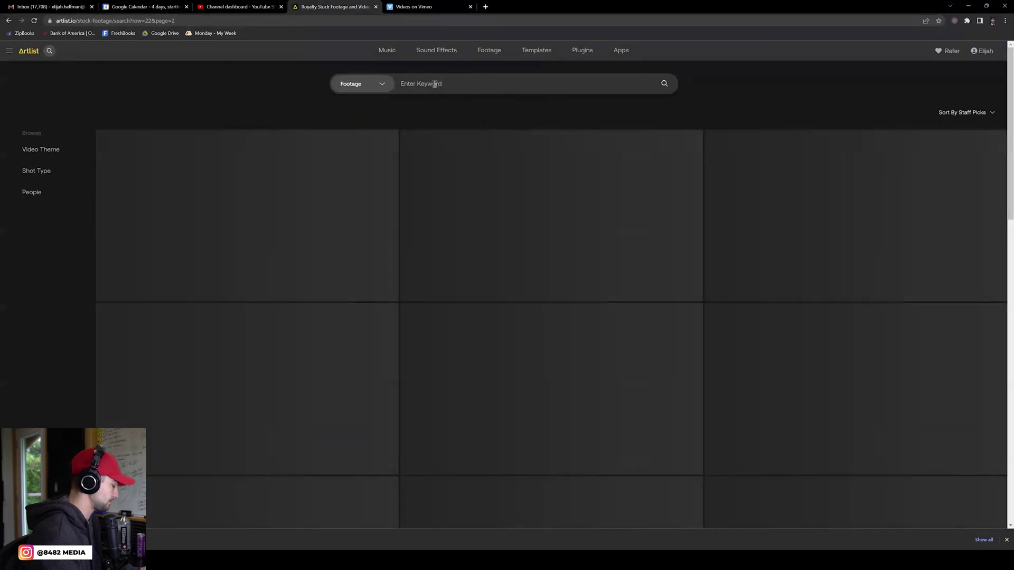
Search footage for 'tree', browse the results, and pick the low-angle tree trunk clip
text(tree)
key(Return)
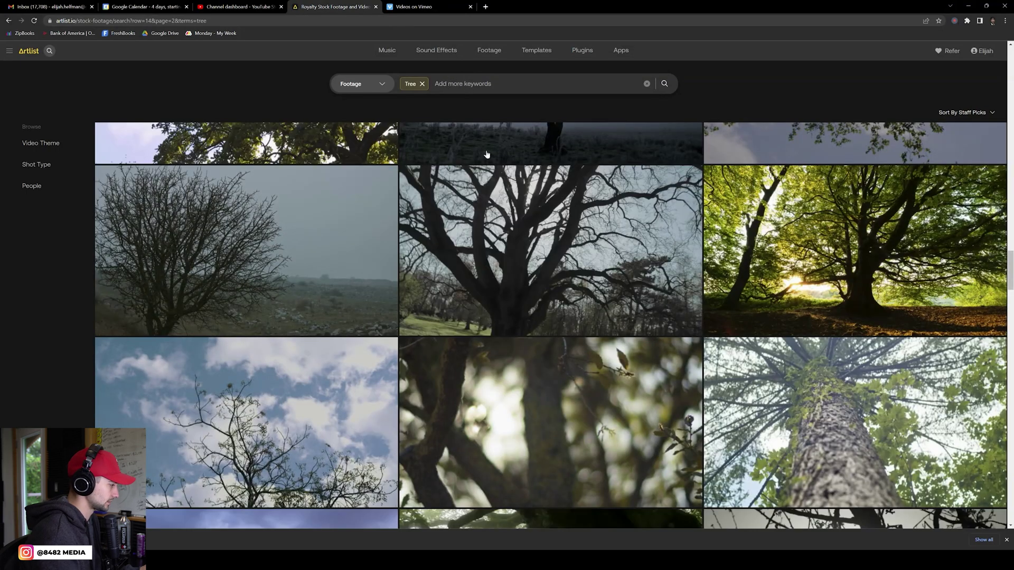
scroll(589, 272, up, 15)
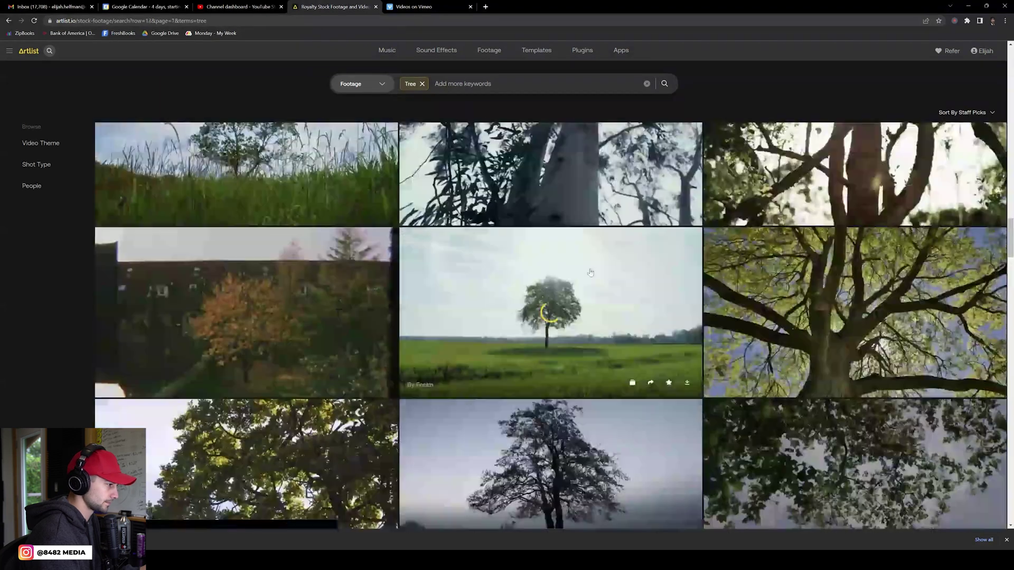
scroll(591, 272, up, 8)
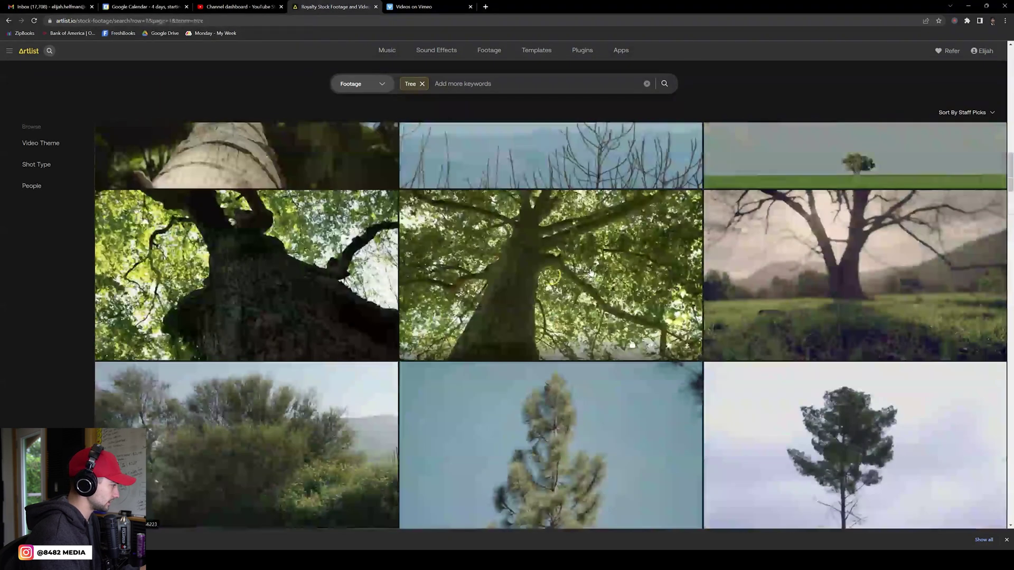
scroll(590, 272, up, 10)
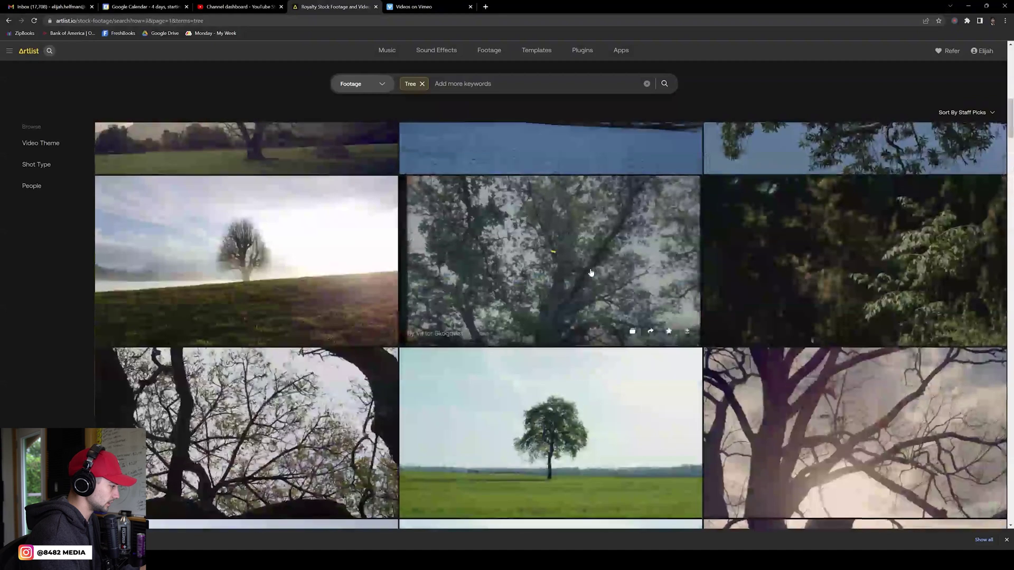
scroll(591, 272, up, 8)
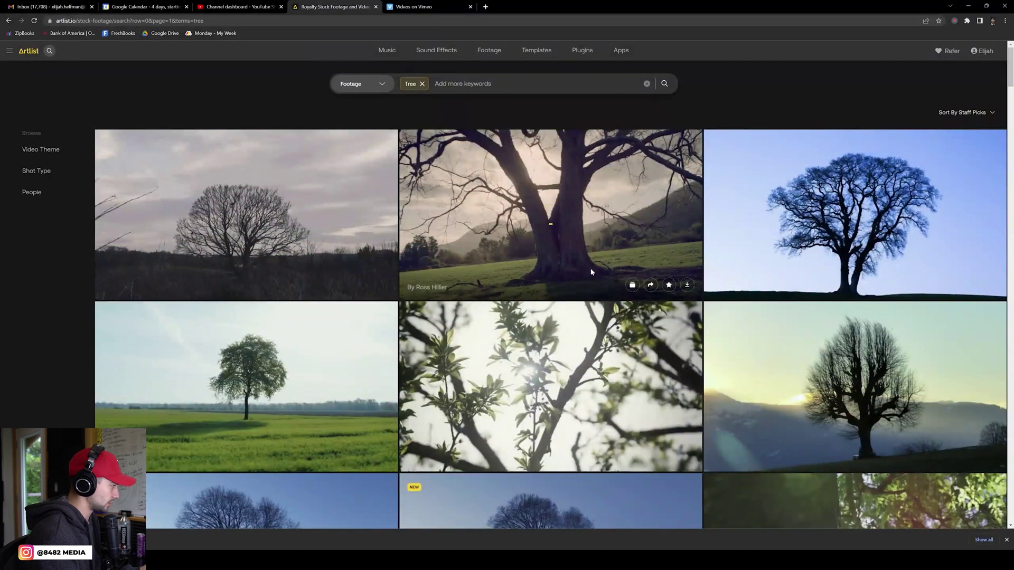
scroll(590, 272, down, 8)
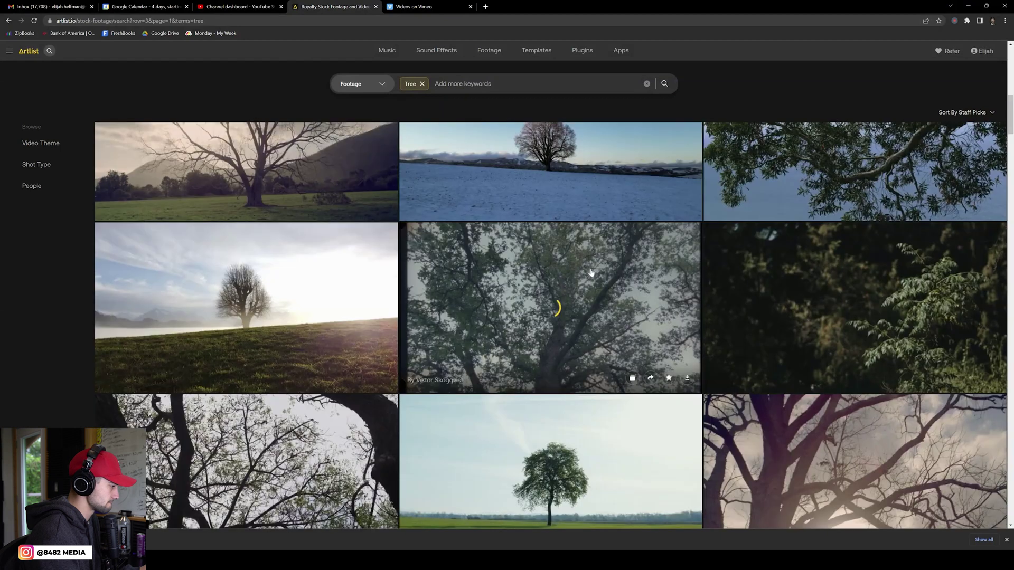
scroll(591, 272, down, 8)
click(554, 272)
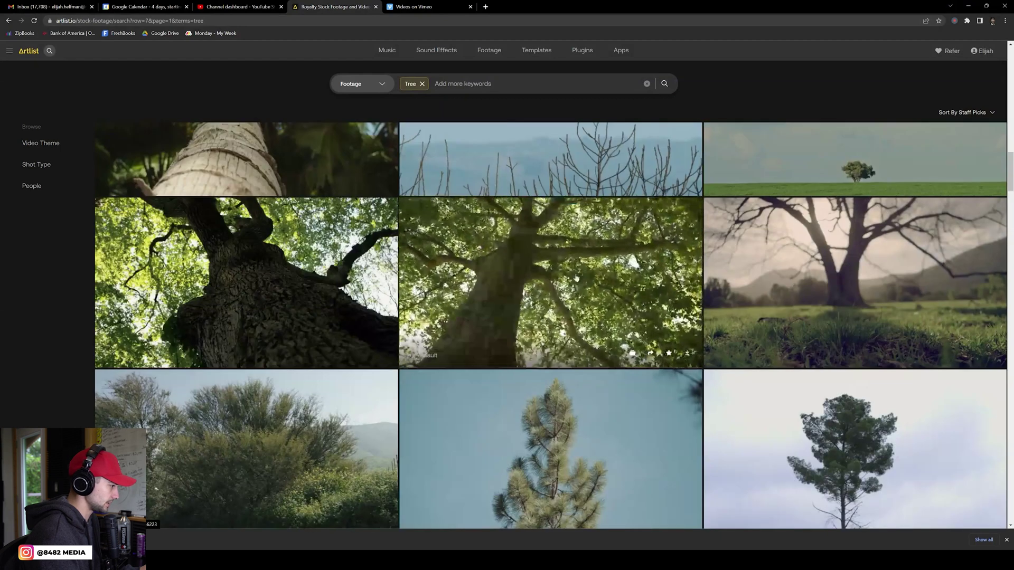
Download the tree trunk clip as a 4K MP4, saving it into the project's video edits folder
click(687, 352)
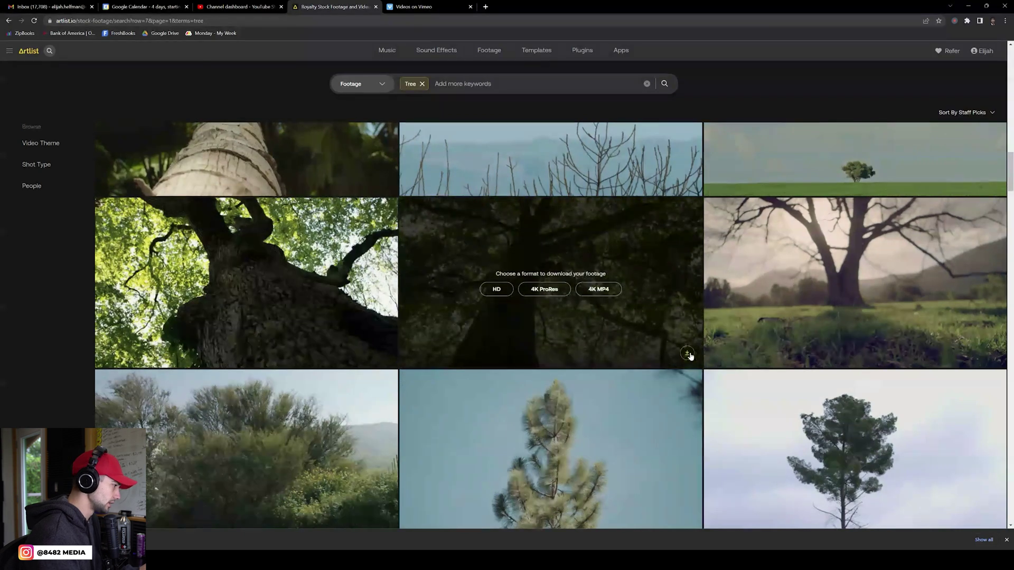
click(599, 289)
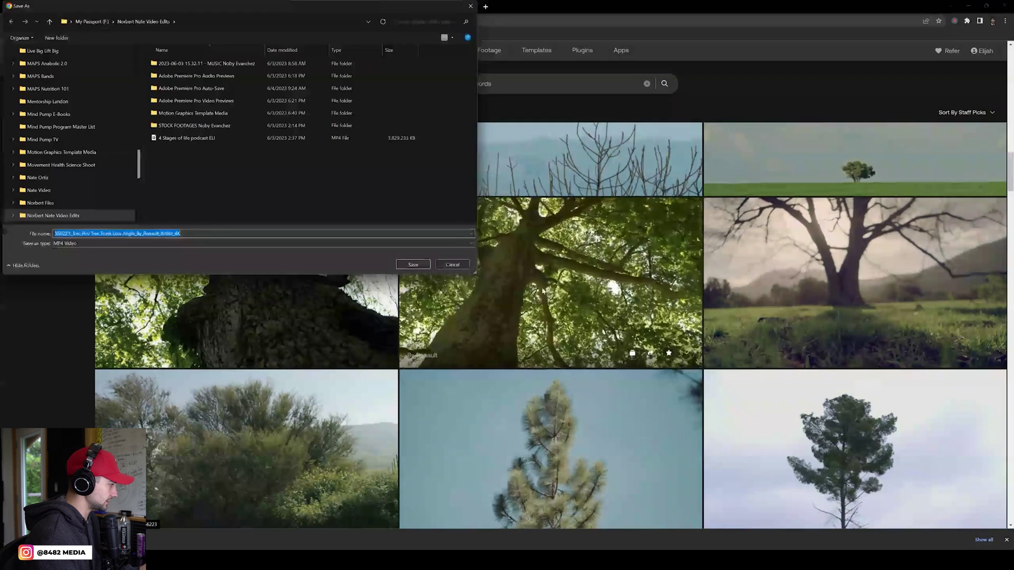
click(452, 264)
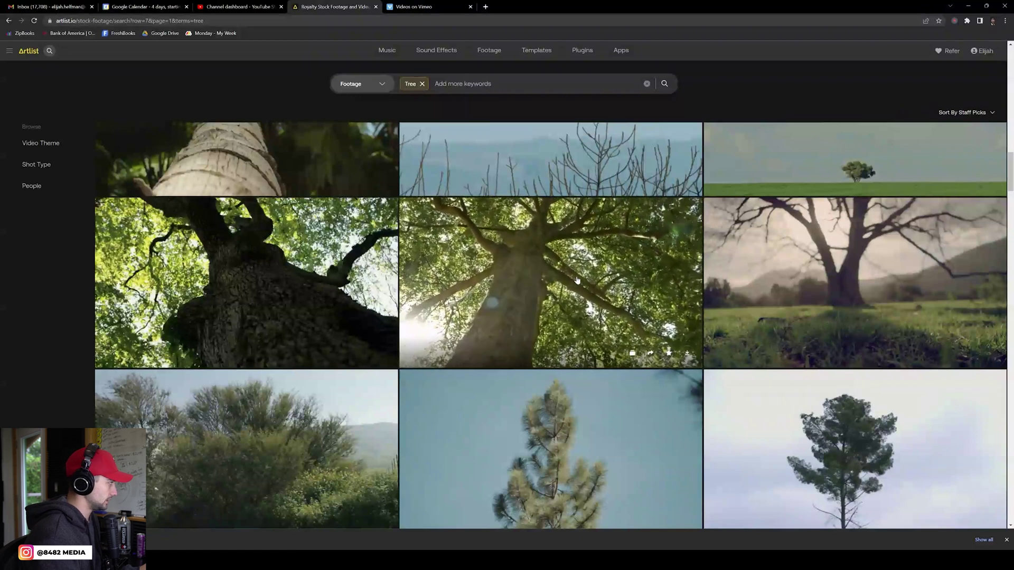
click(686, 354)
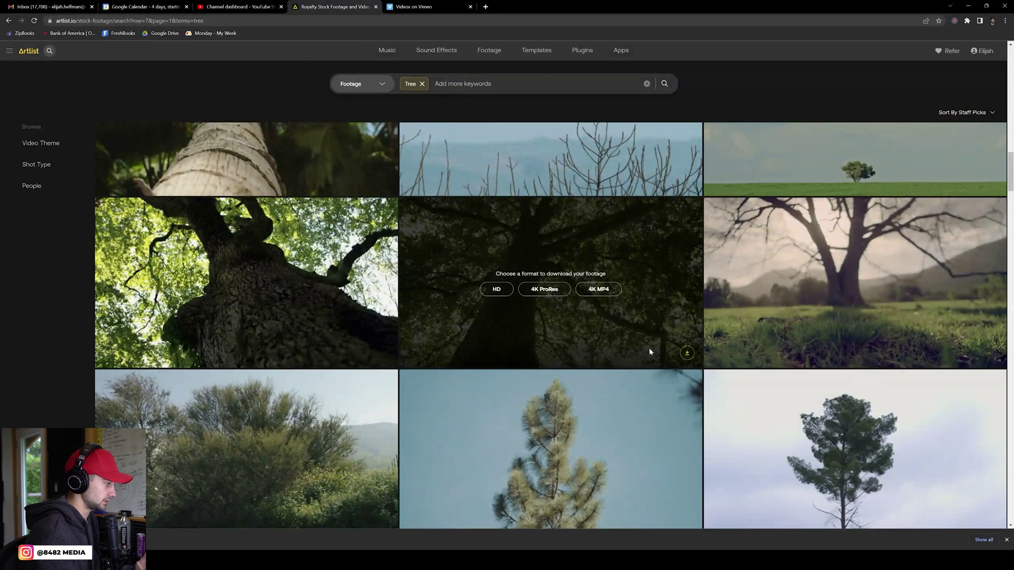
click(604, 294)
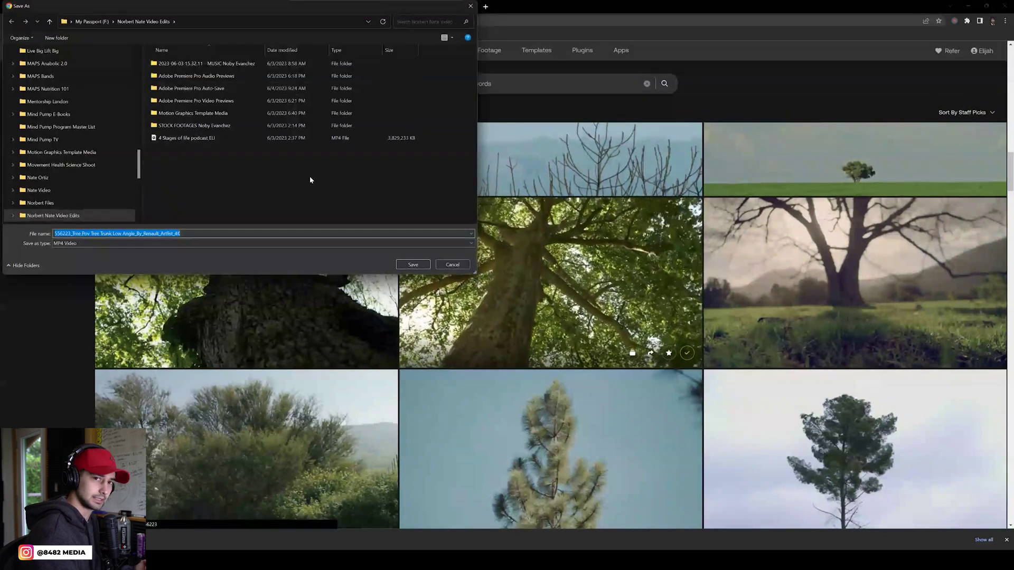
click(414, 264)
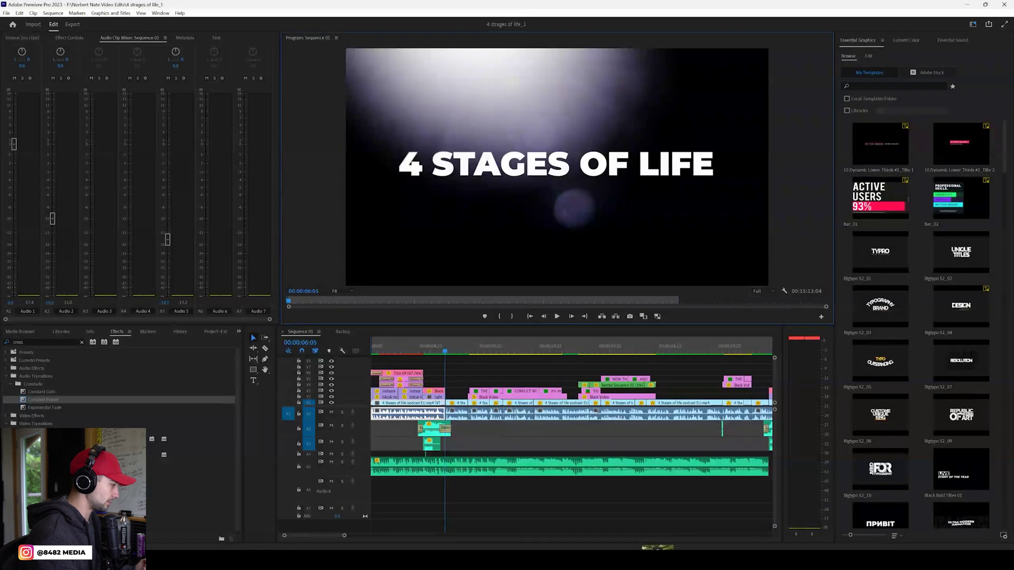
Drop the downloaded tree clip onto an upper video track and nudge it slightly earlier
drag(251, 334, 639, 512)
drag(483, 374, 428, 374)
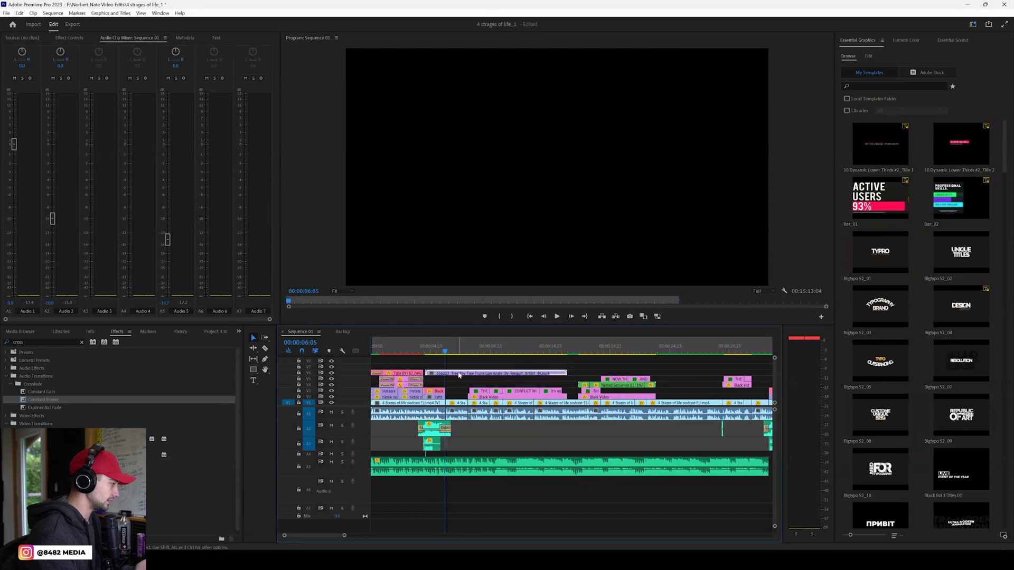
scroll(323, 539, up, 3)
scroll(324, 540, up, 2)
drag(467, 375, 452, 370)
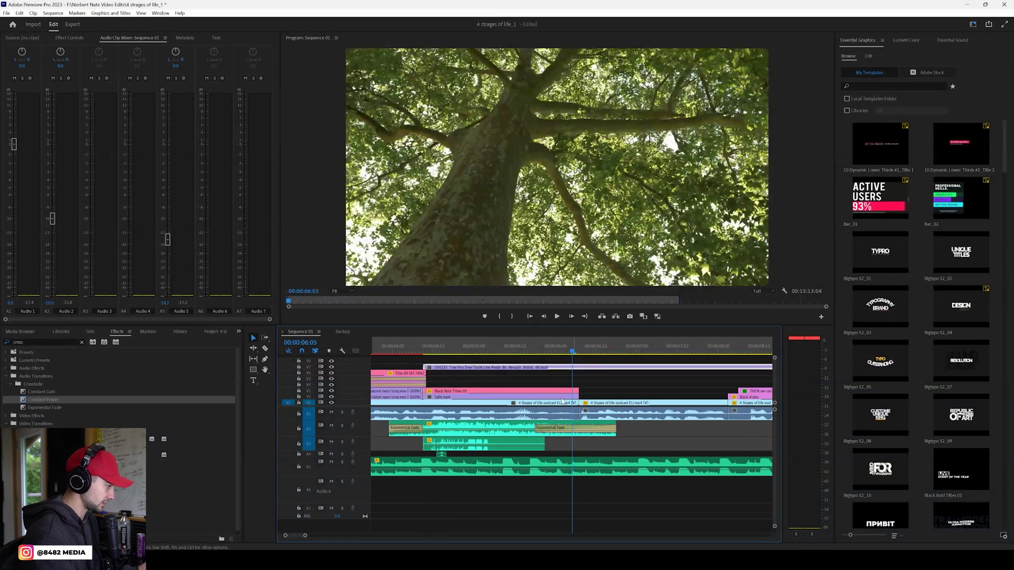
Razor-cut the tree clip at the playhead, delete the tail, and move it down a track
key(c)
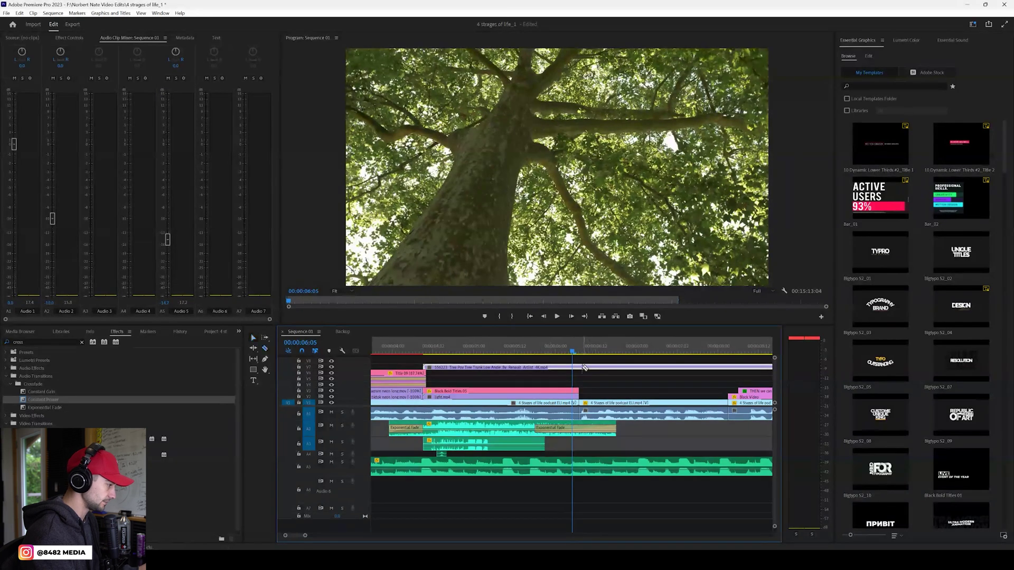
click(580, 368)
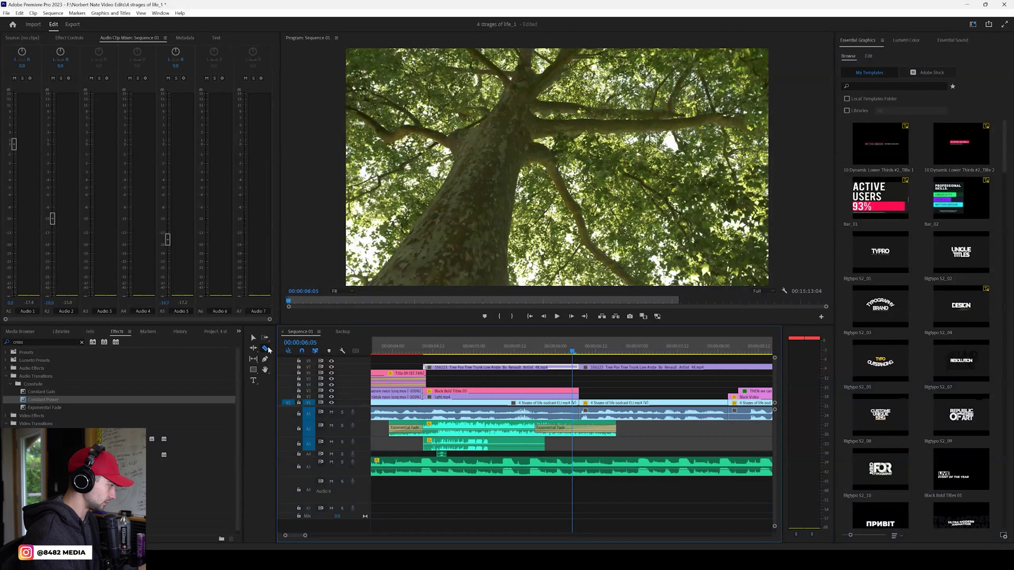
key(v)
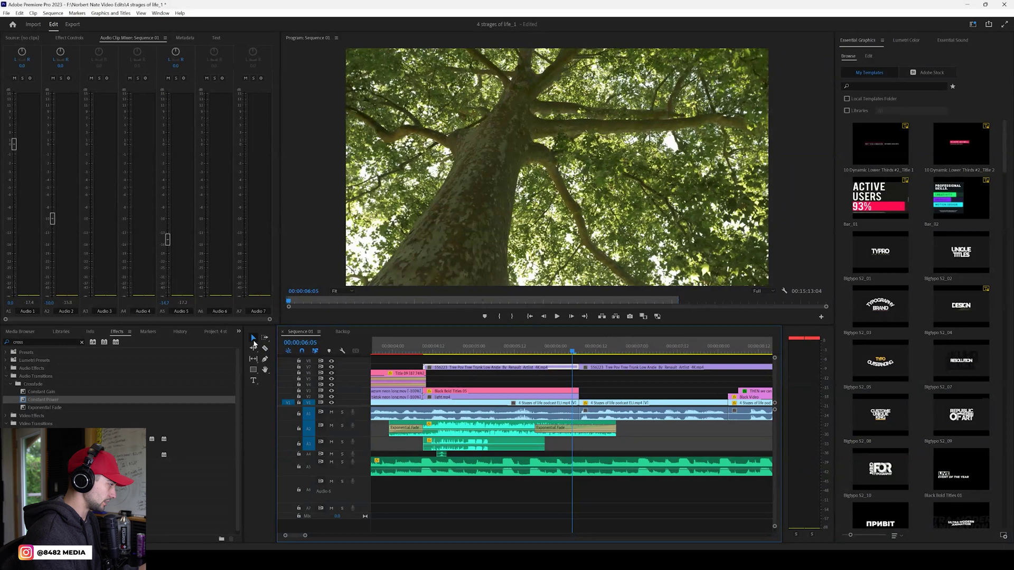
click(602, 367)
key(Delete)
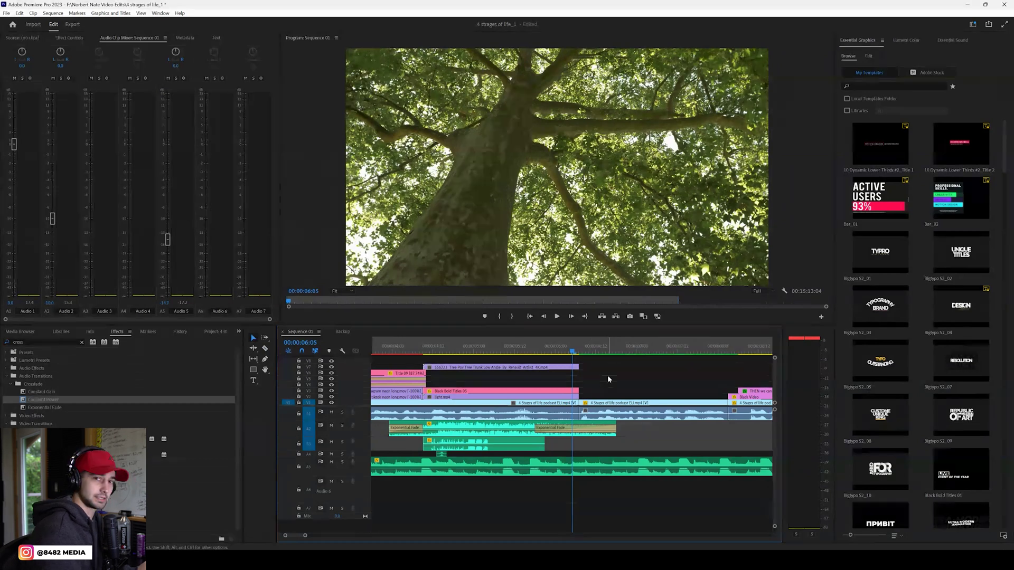
drag(512, 367, 512, 397)
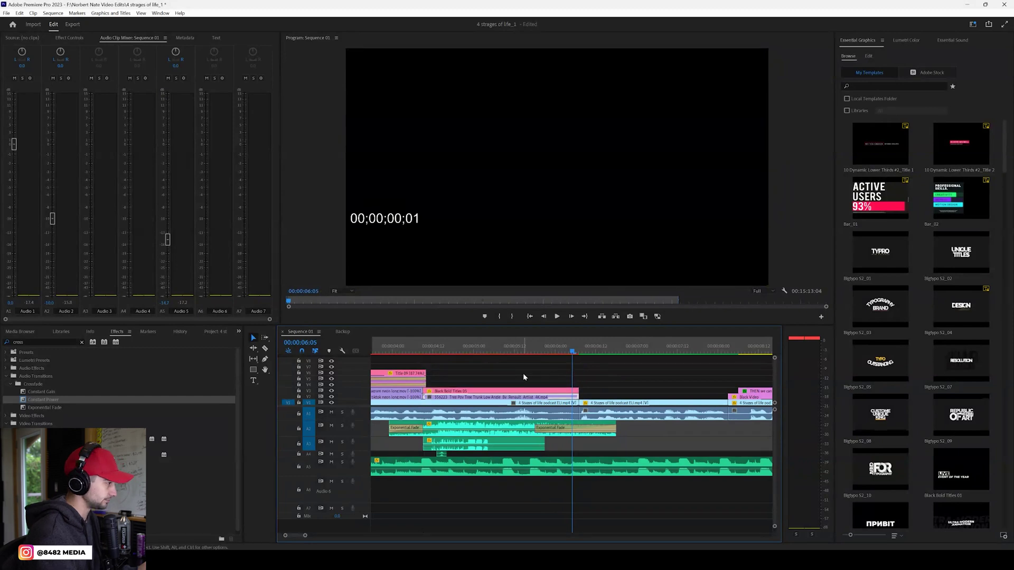
Move the playhead to where the title shows over the tree and zoom the timeline out
click(480, 347)
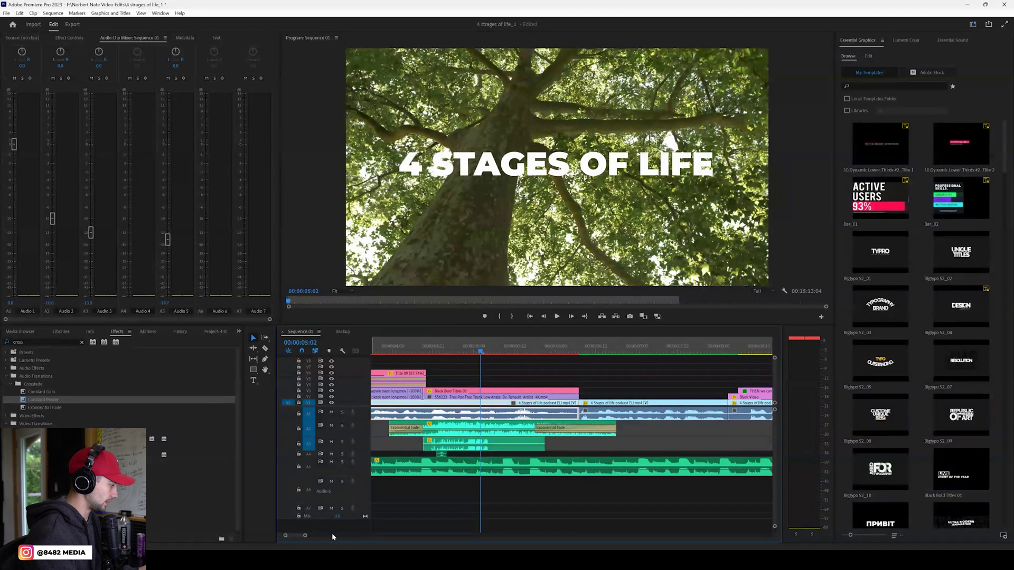
drag(306, 536, 331, 536)
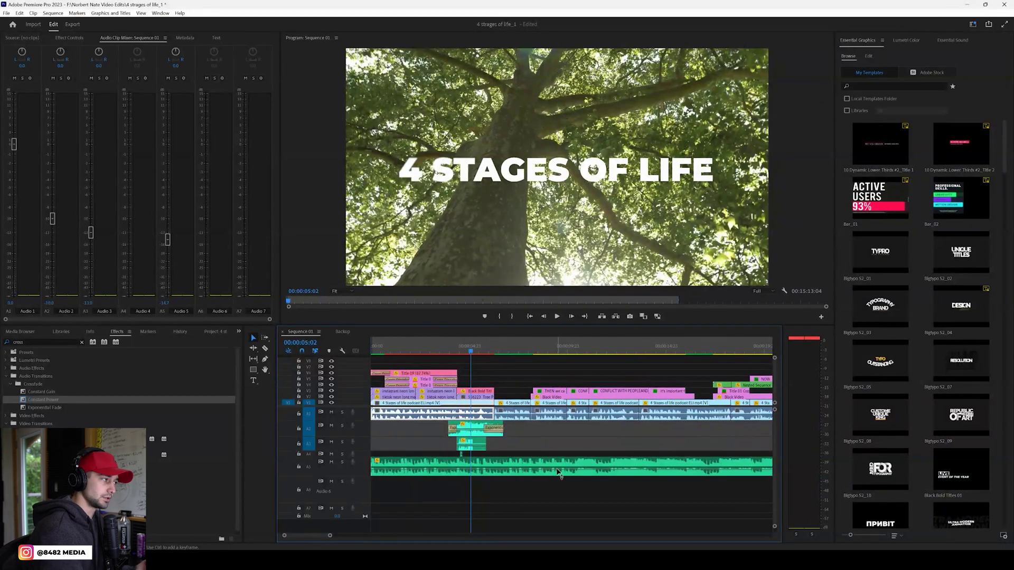
mouse_move(559, 472)
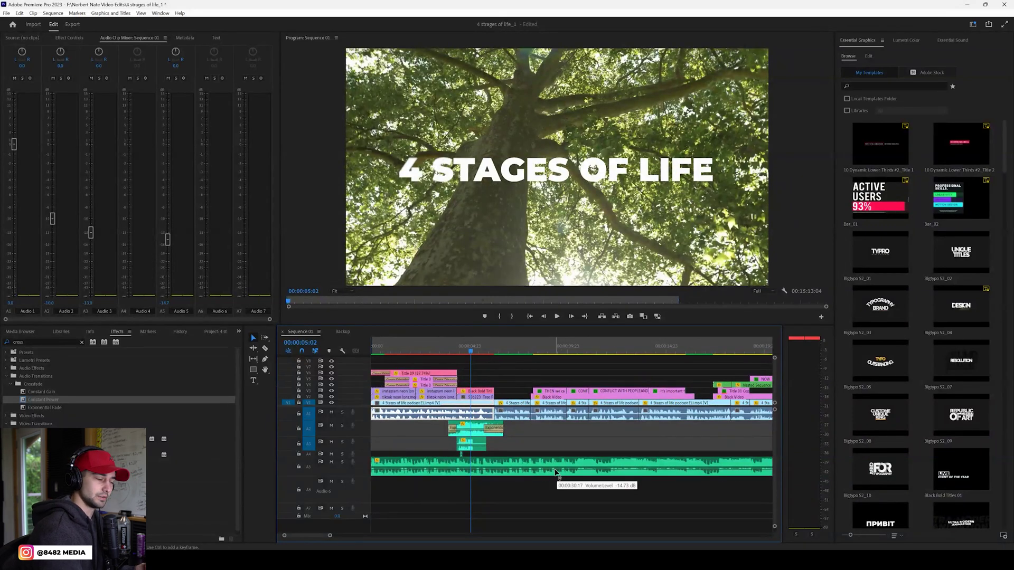